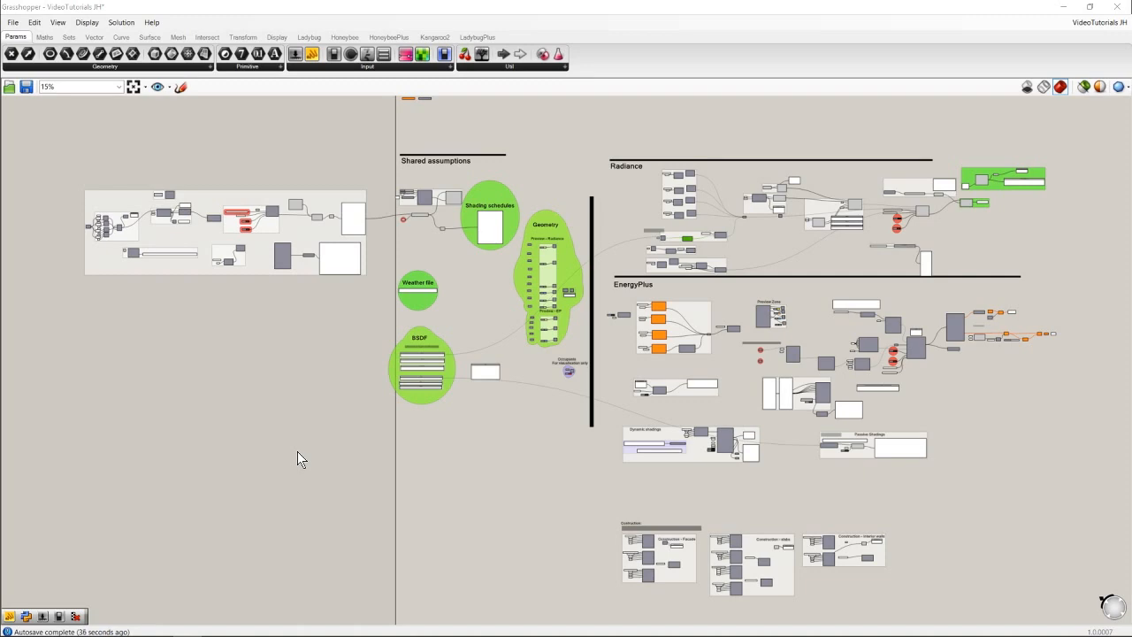
- Examine the BSDF group's daylight shading options and select the MS-F file panel that feeds the Radiance section
scroll(649, 237, up, 6)
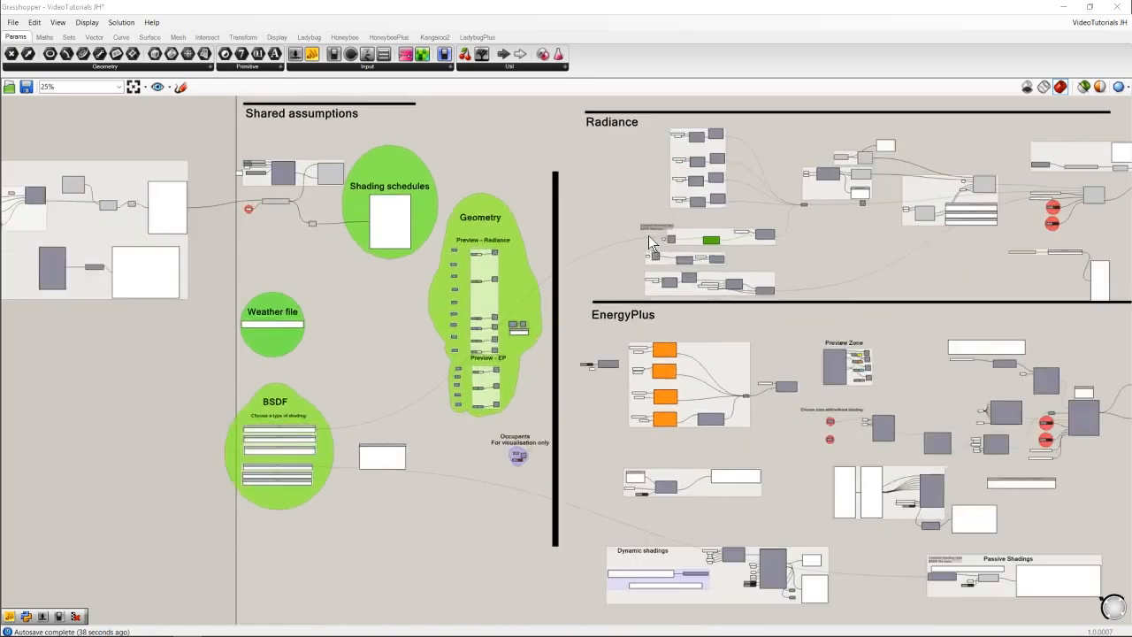
scroll(648, 244, up, 2)
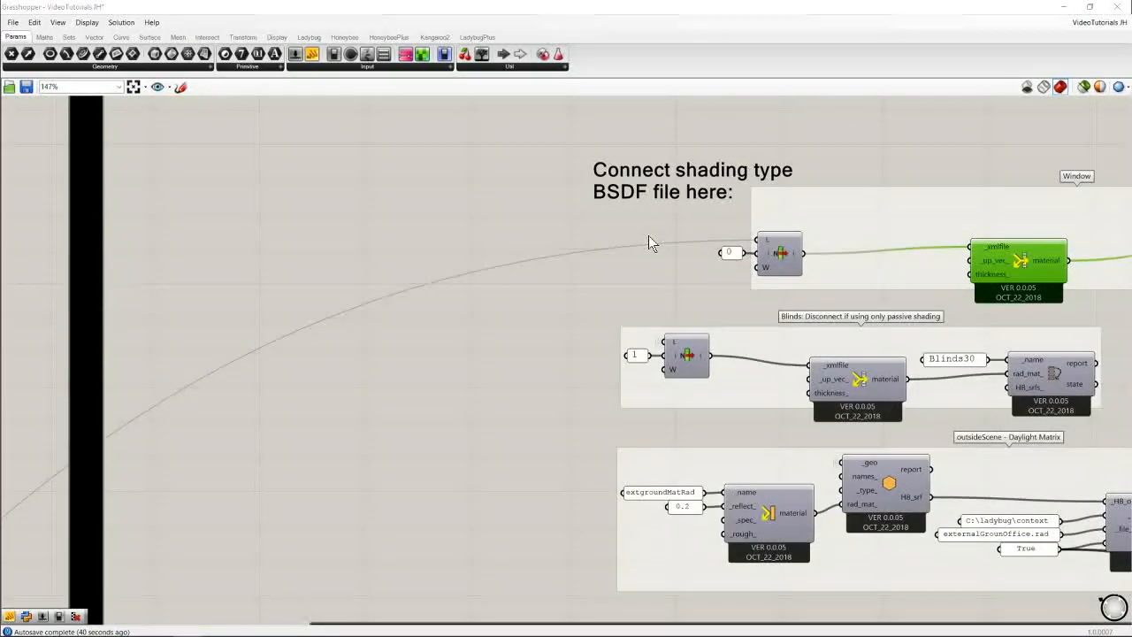
scroll(602, 252, down, 8)
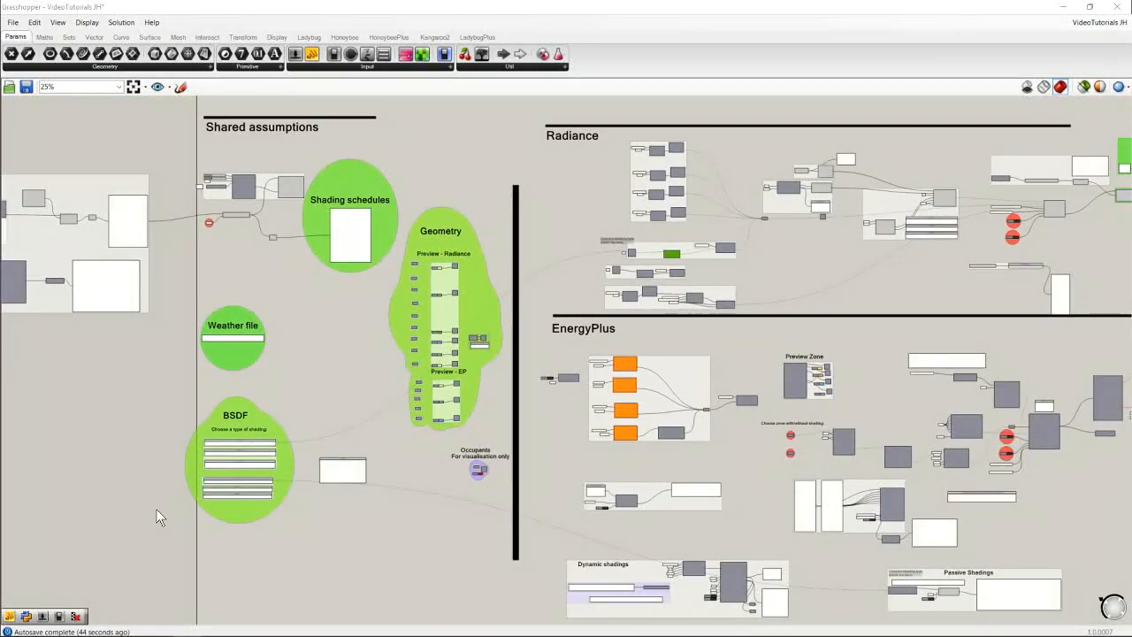
scroll(183, 493, up, 4)
scroll(183, 494, up, 1)
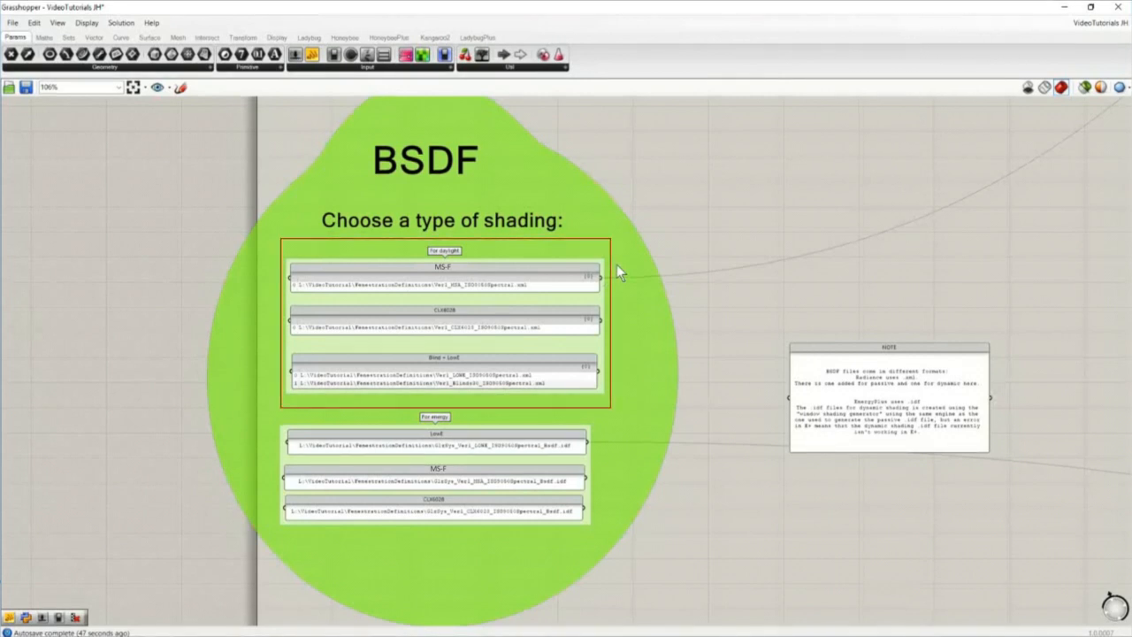
click(568, 285)
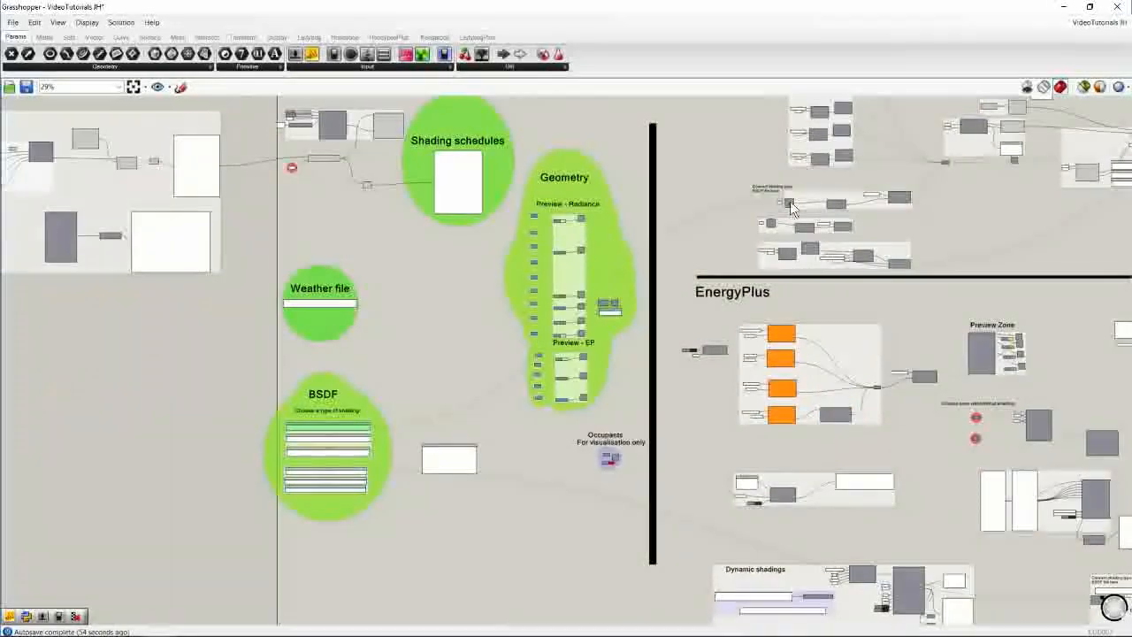
- Inspect the Radiance Window and Blinds groups, including the BSDF material and window group components where the shading file connects
right_drag(802, 188, 742, 220)
scroll(742, 222, up, 8)
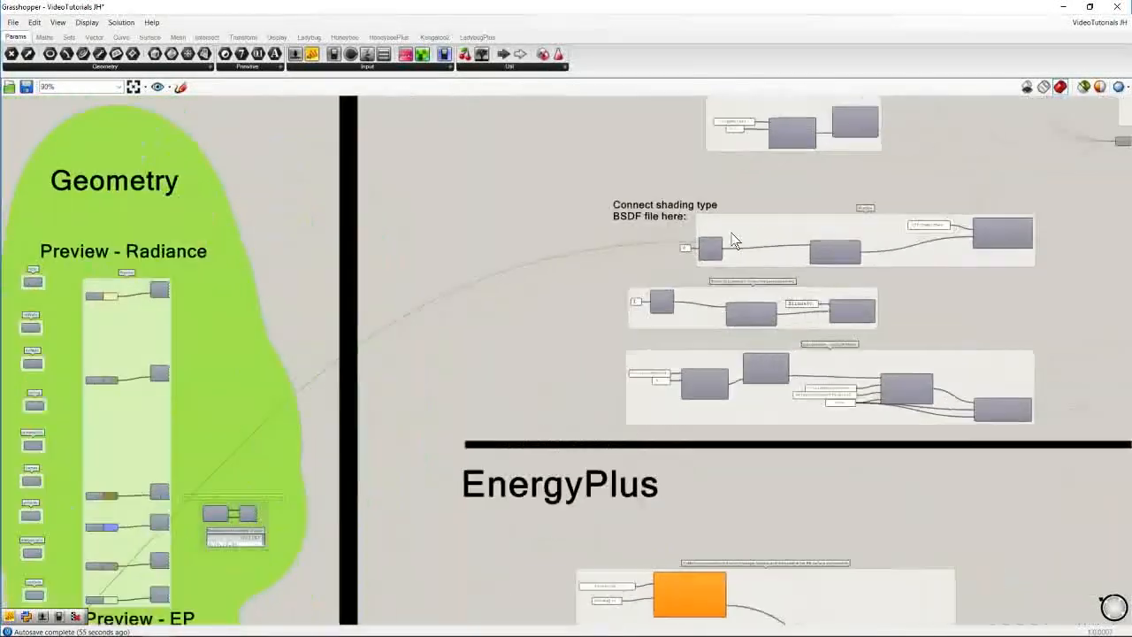
scroll(711, 258, up, 4)
right_drag(875, 276, 577, 275)
scroll(575, 276, down, 4)
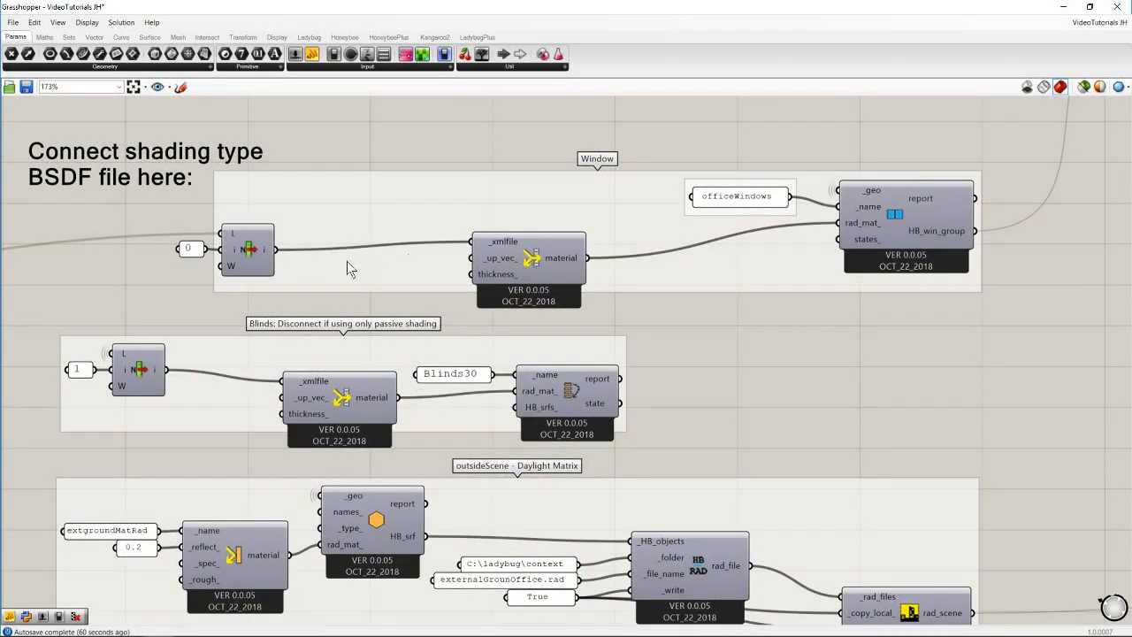
click(539, 265)
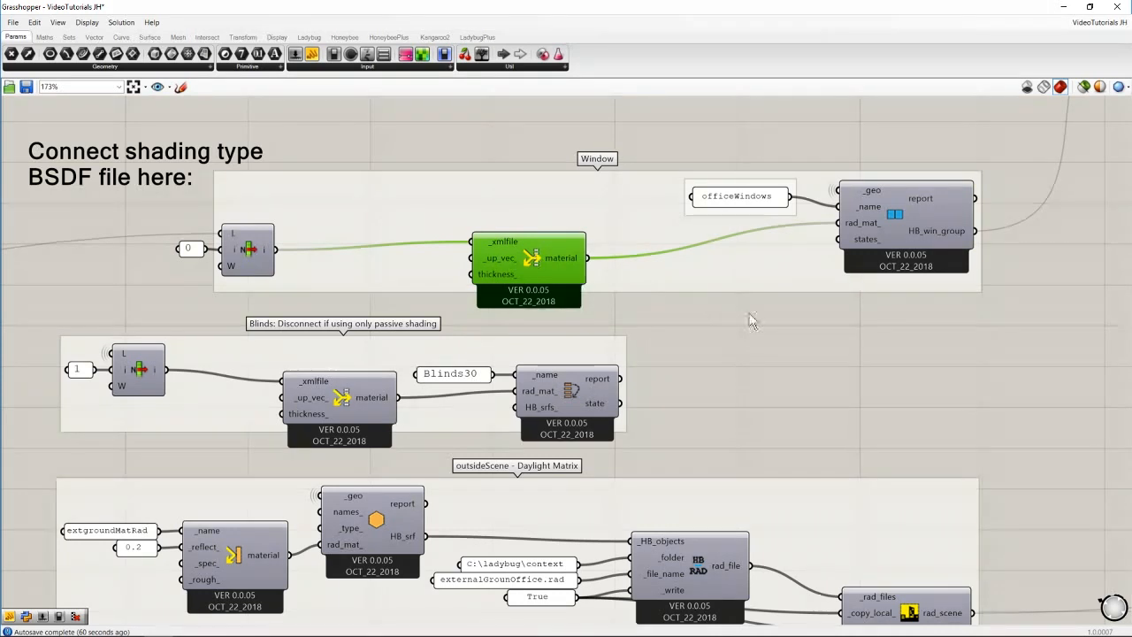
click(750, 315)
click(892, 213)
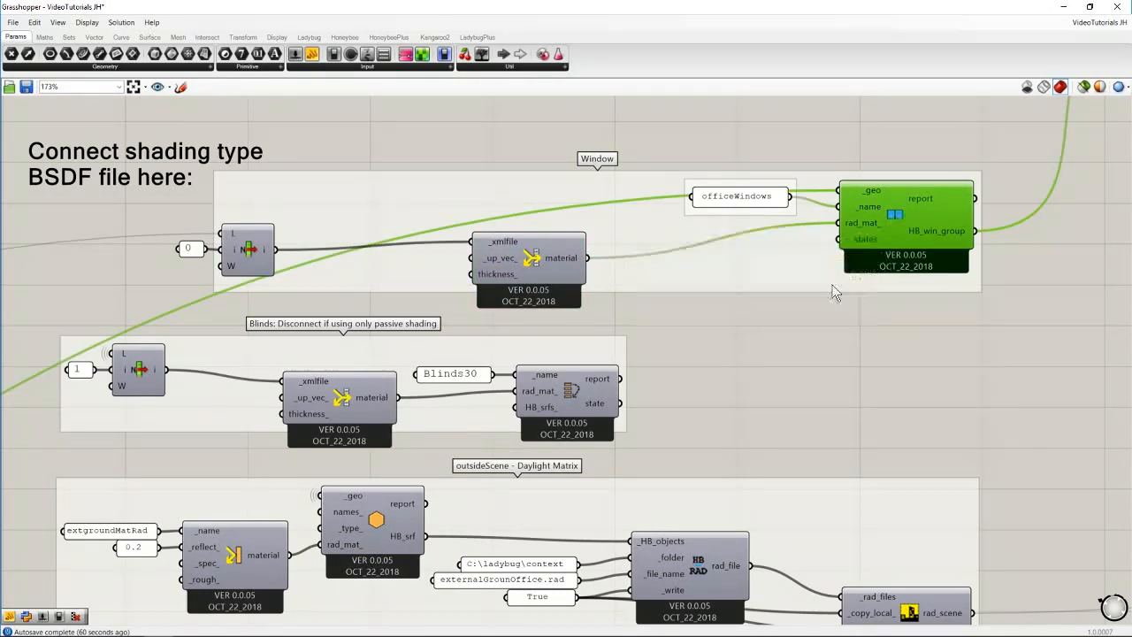
click(732, 357)
click(871, 253)
mouse_move(543, 397)
click(556, 350)
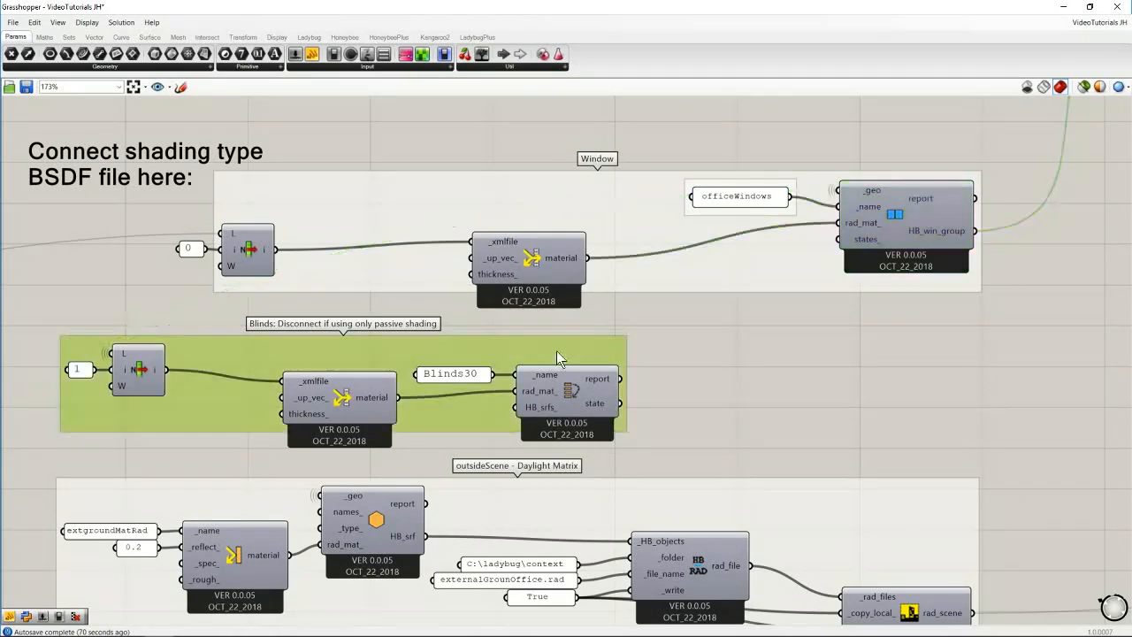
- Trace the window group's output to the geometry container that collects all Honeybee objects
right_drag(951, 163, 677, 330)
right_drag(800, 237, 775, 278)
click(694, 379)
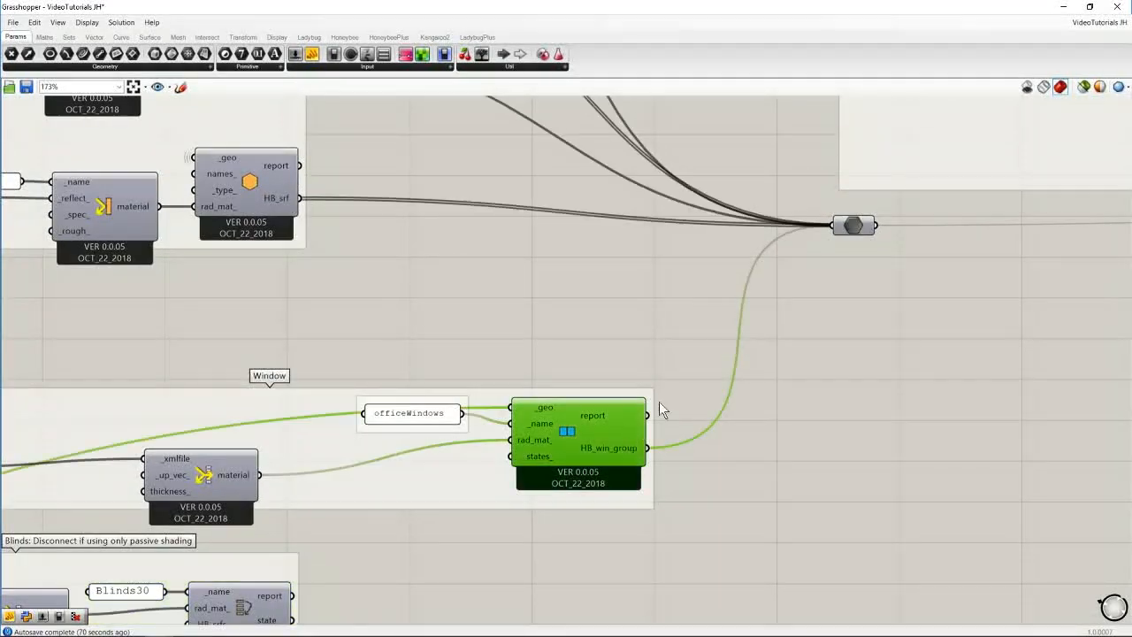
click(854, 224)
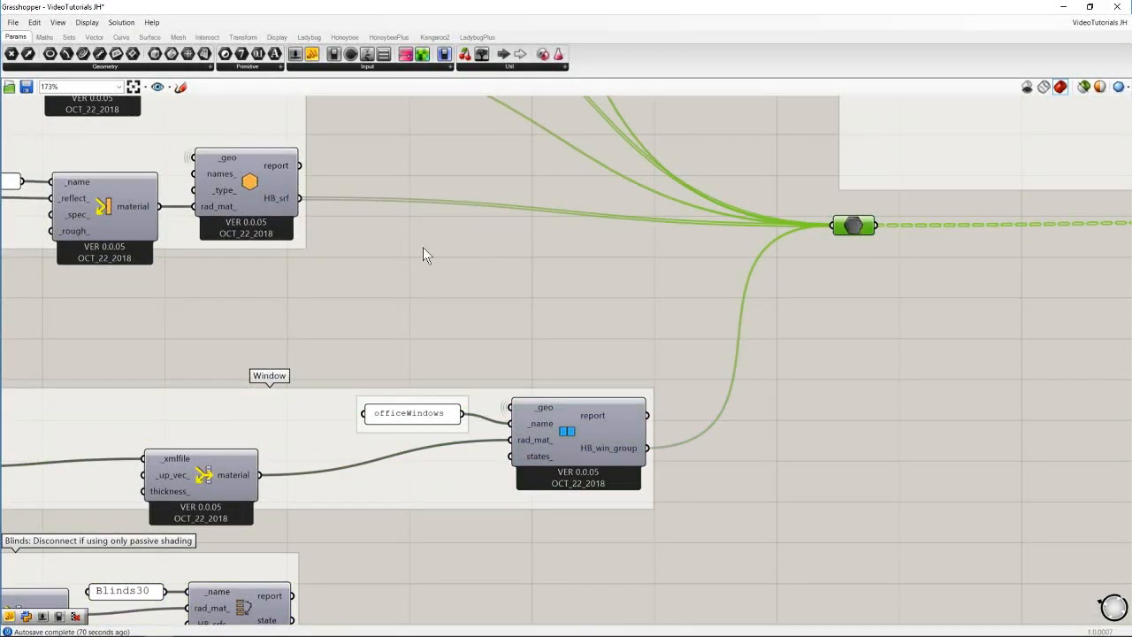
- Inspect the Surfaces group's floor, wall, ceiling and frame components with their Radiance materials and reflectances
right_drag(424, 247, 646, 372)
scroll(645, 371, down, 4)
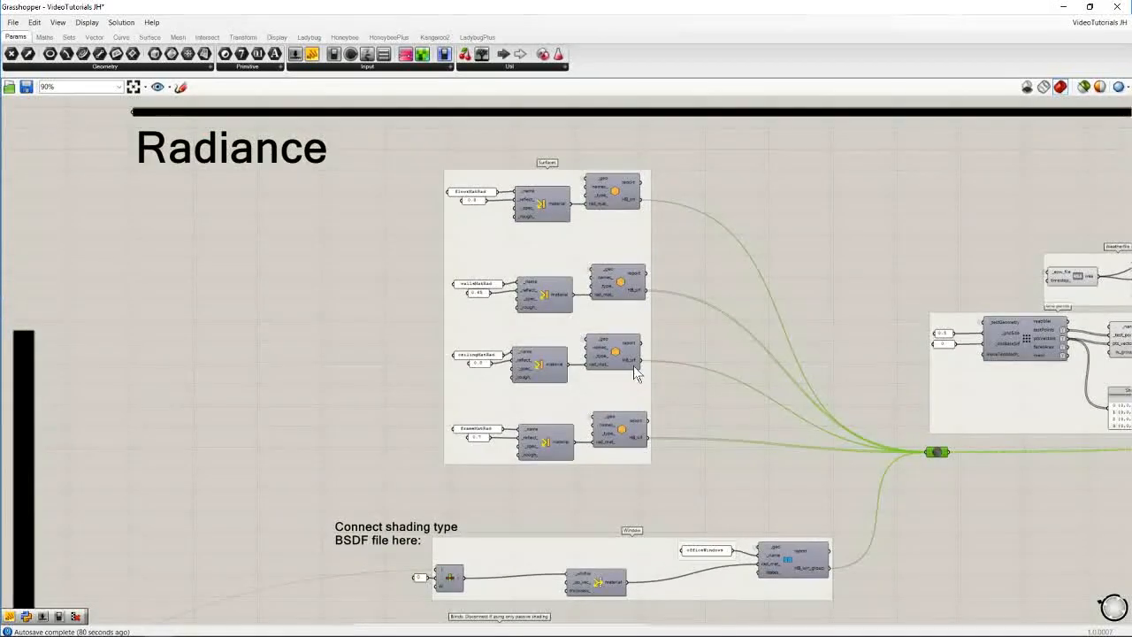
scroll(542, 329, up, 3)
right_drag(542, 330, 573, 370)
click(684, 133)
click(677, 305)
click(683, 386)
click(686, 518)
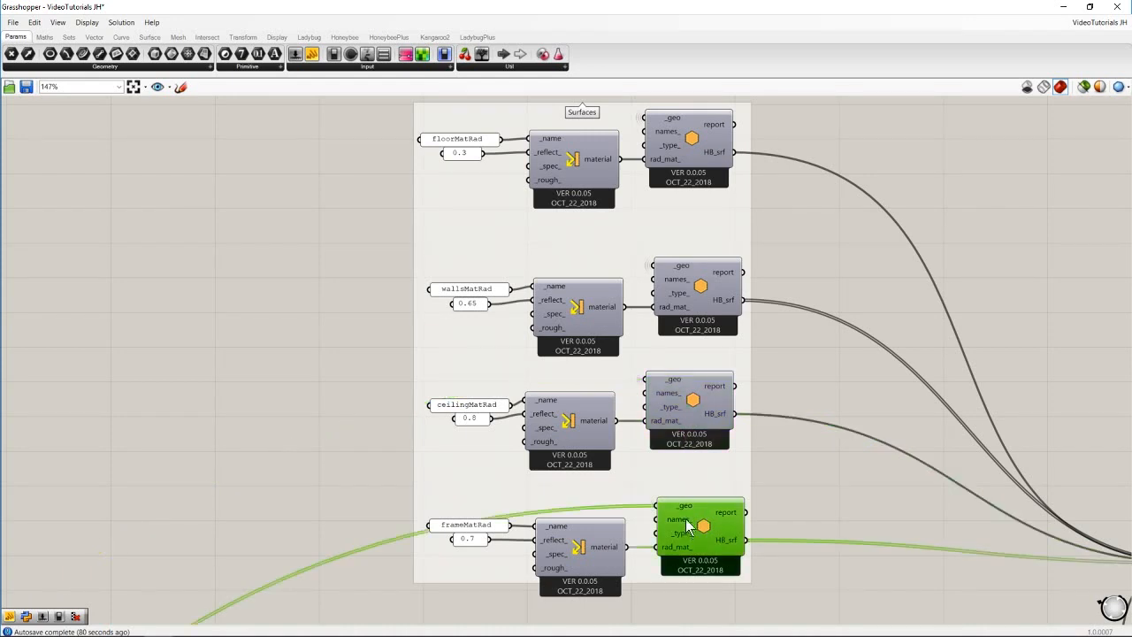
click(319, 165)
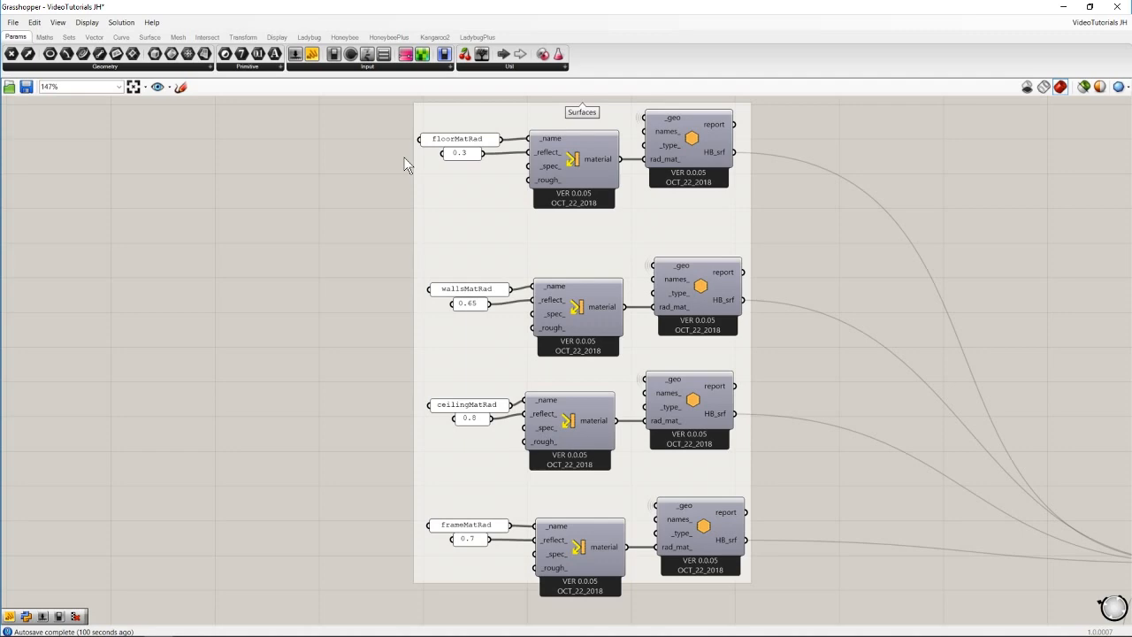
- Follow the collected Honeybee objects to the Radiance analysis component and inspect its folder, name and toggle inputs
mouse_move(932, 389)
right_down()
mouse_move(741, 327)
mouse_move(228, 200)
right_up()
click(496, 347)
right_drag(823, 357, 398, 340)
scroll(398, 339, down, 3)
right_drag(847, 314, 501, 296)
scroll(803, 303, up, 5)
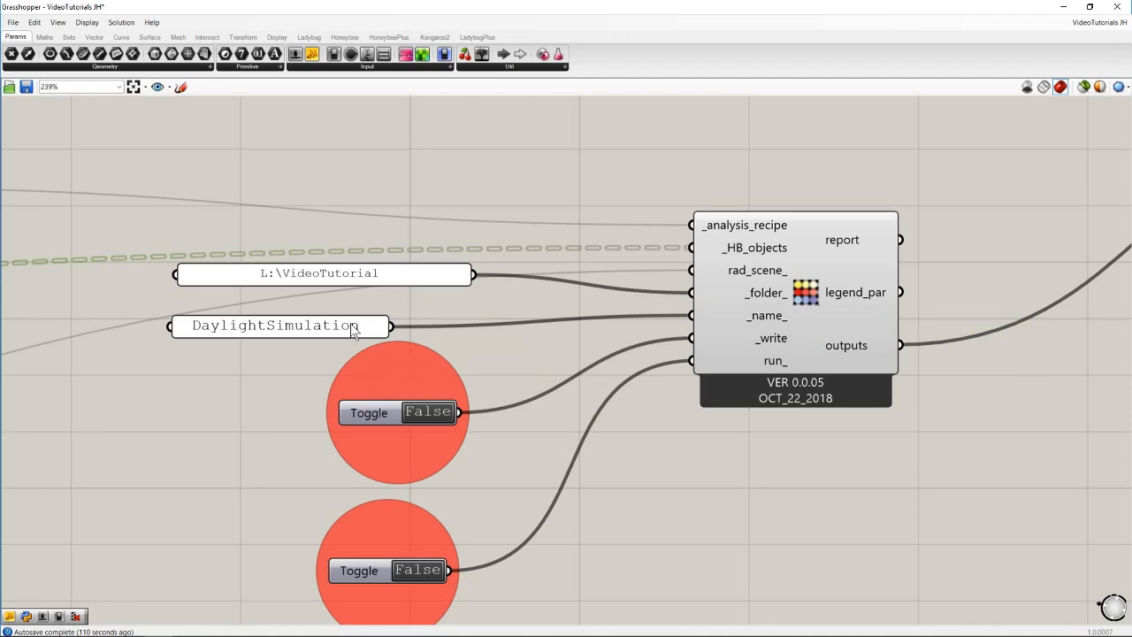
- Inspect the Generate Test Points component in the Grid points group and the weather file group beside it
scroll(364, 320, down, 5)
right_drag(356, 293, 986, 305)
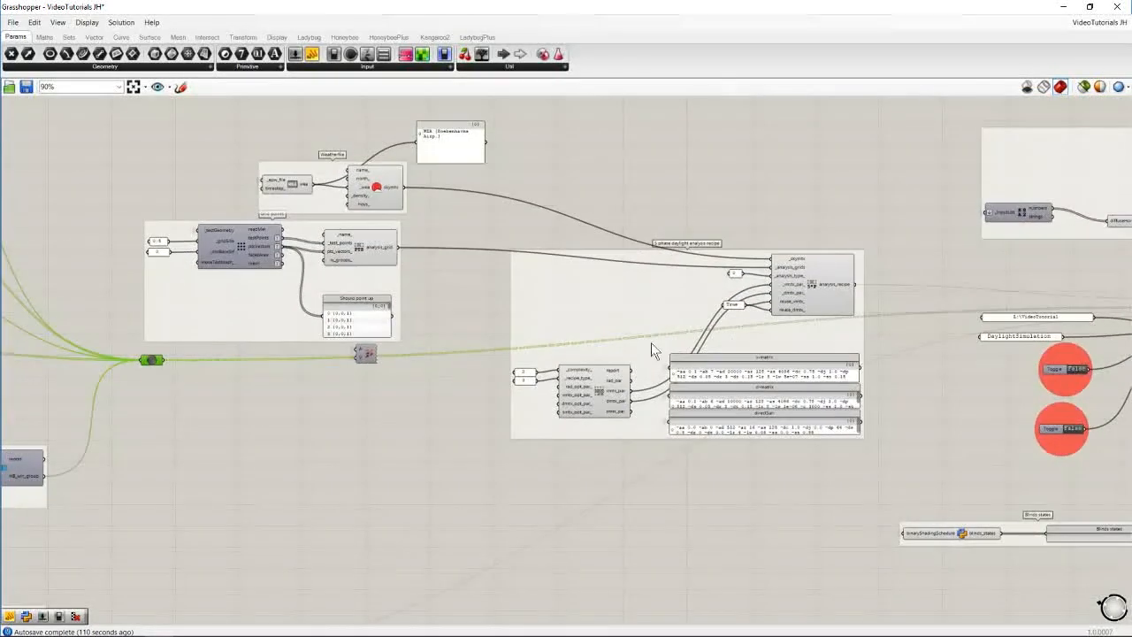
click(357, 255)
right_drag(233, 245, 380, 264)
click(381, 265)
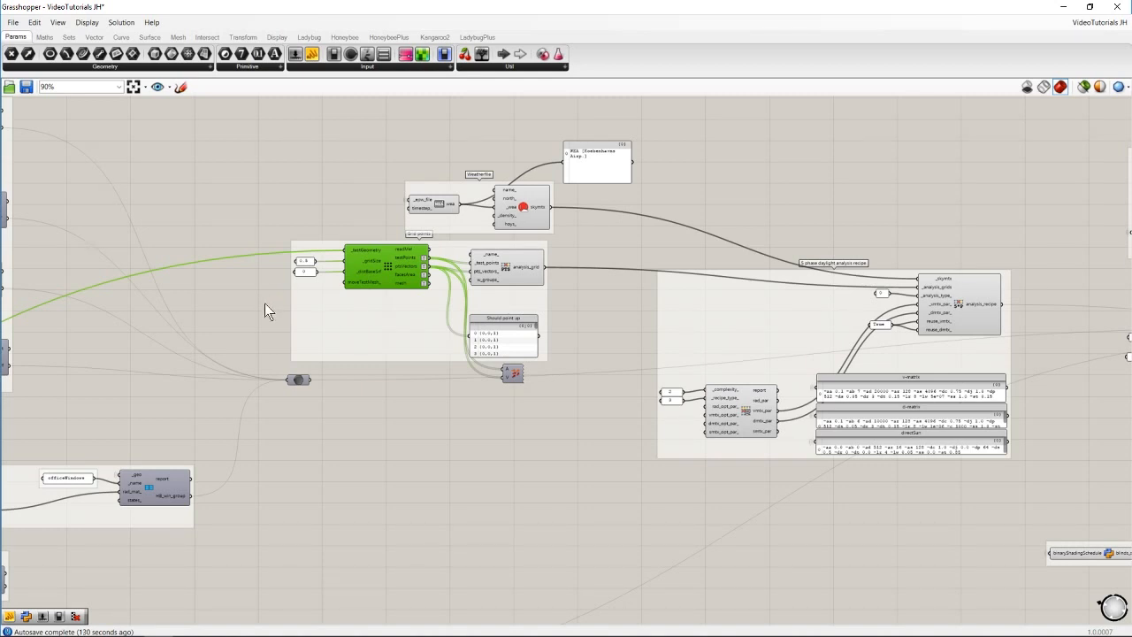
scroll(263, 291, up, 3)
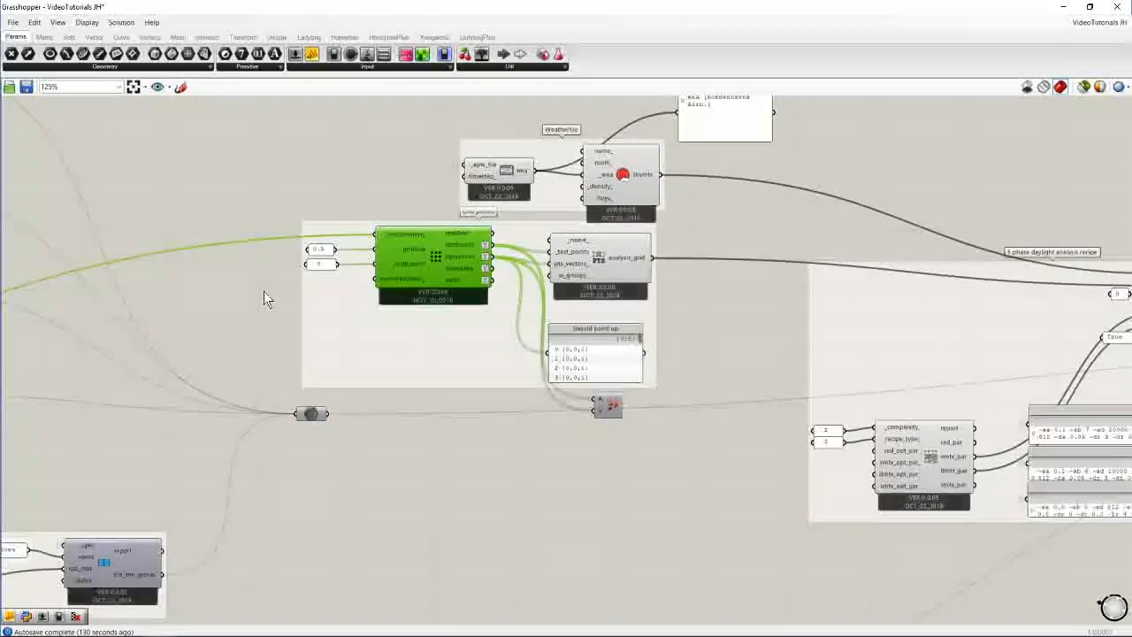
right_drag(441, 253, 388, 262)
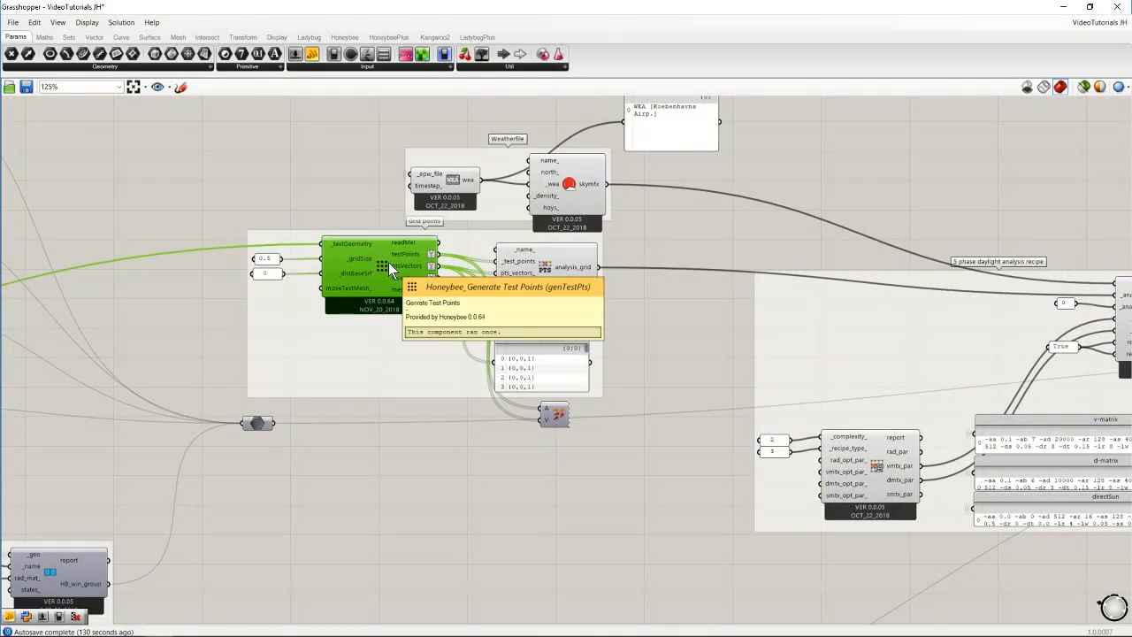
- Inspect the five-phase daylight recipe component and its v-matrix, d-matrix and directSun parameter panels
right_drag(756, 374, 248, 268)
right_drag(505, 247, 297, 230)
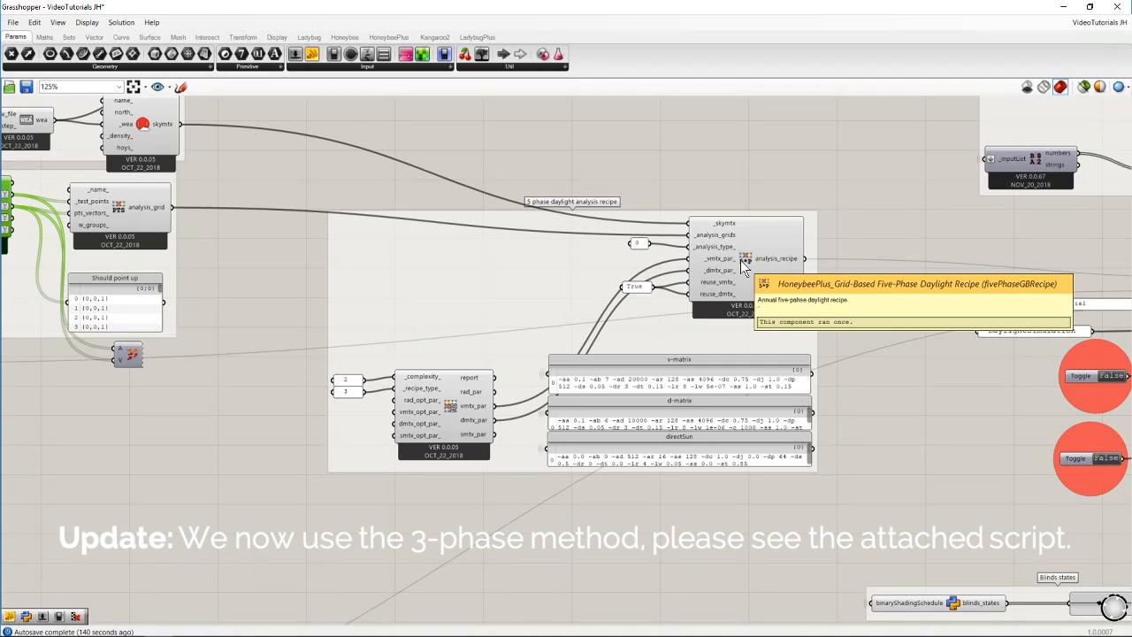
right_drag(740, 260, 673, 245)
click(674, 245)
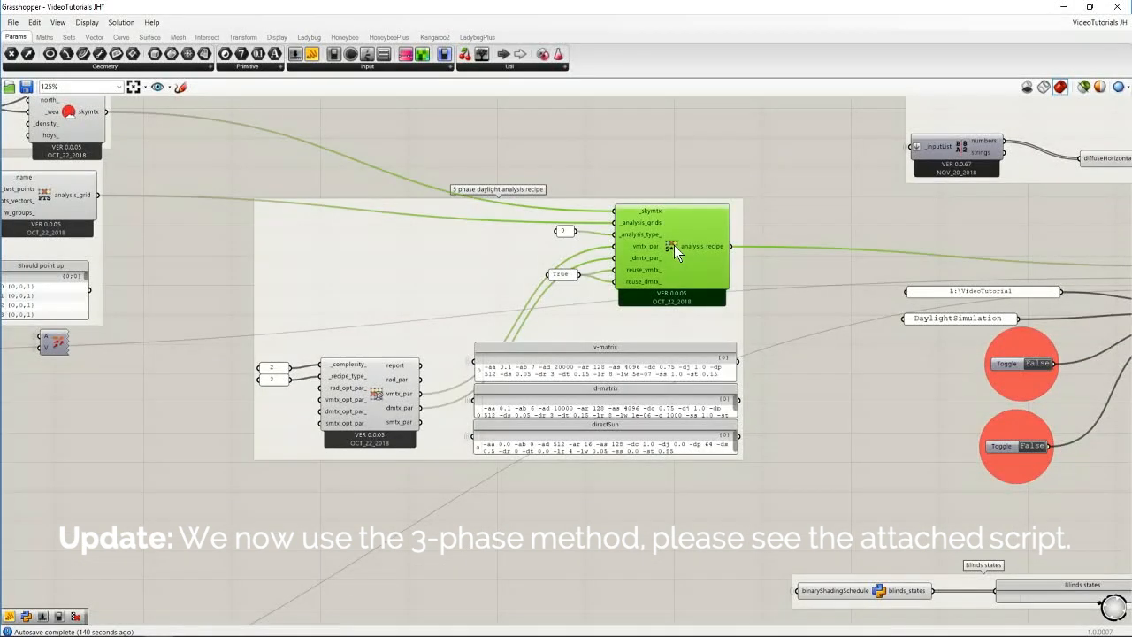
click(668, 389)
click(657, 363)
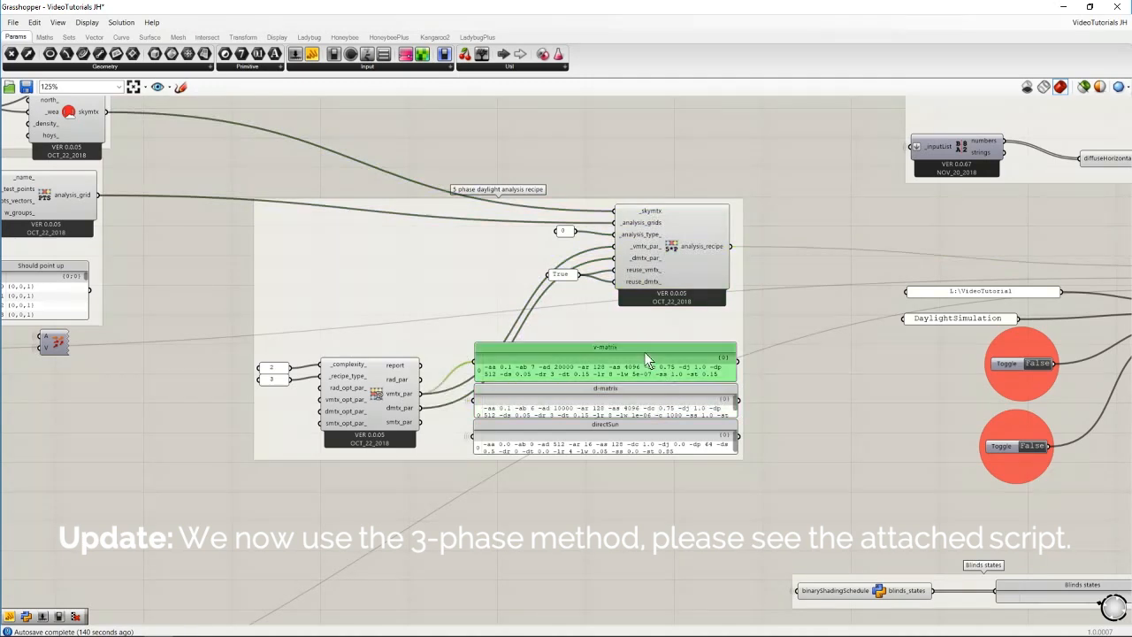
click(654, 431)
click(828, 384)
- Run the Radiance analysis with both its write and run toggles set to True
right_drag(828, 385, 476, 360)
right_drag(811, 362, 683, 355)
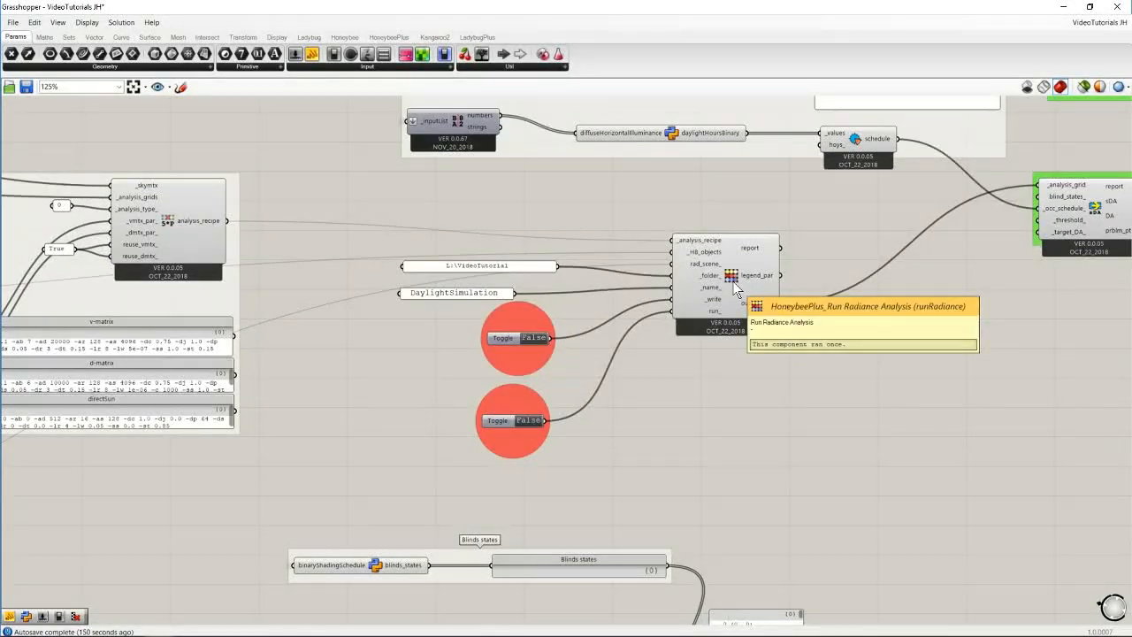
click(736, 284)
scroll(694, 318, up, 3)
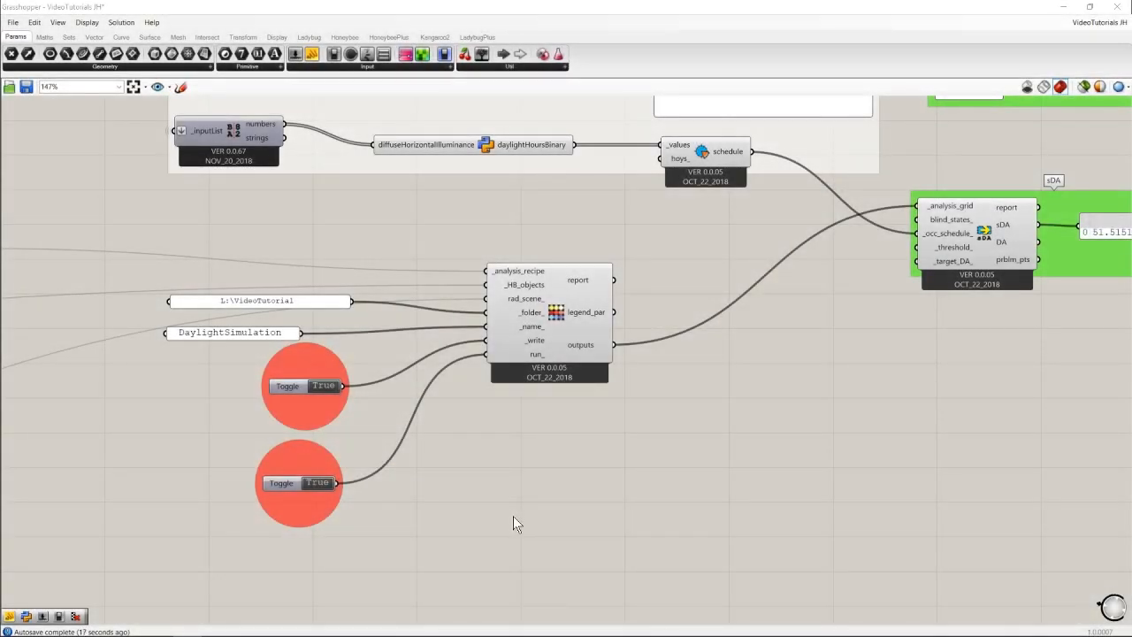
mouse_move(577, 352)
- Follow the Radiance analysis outputs to the sDA component and examine its analysis grid, blind states and occupancy schedule inputs
scroll(511, 442, down, 4)
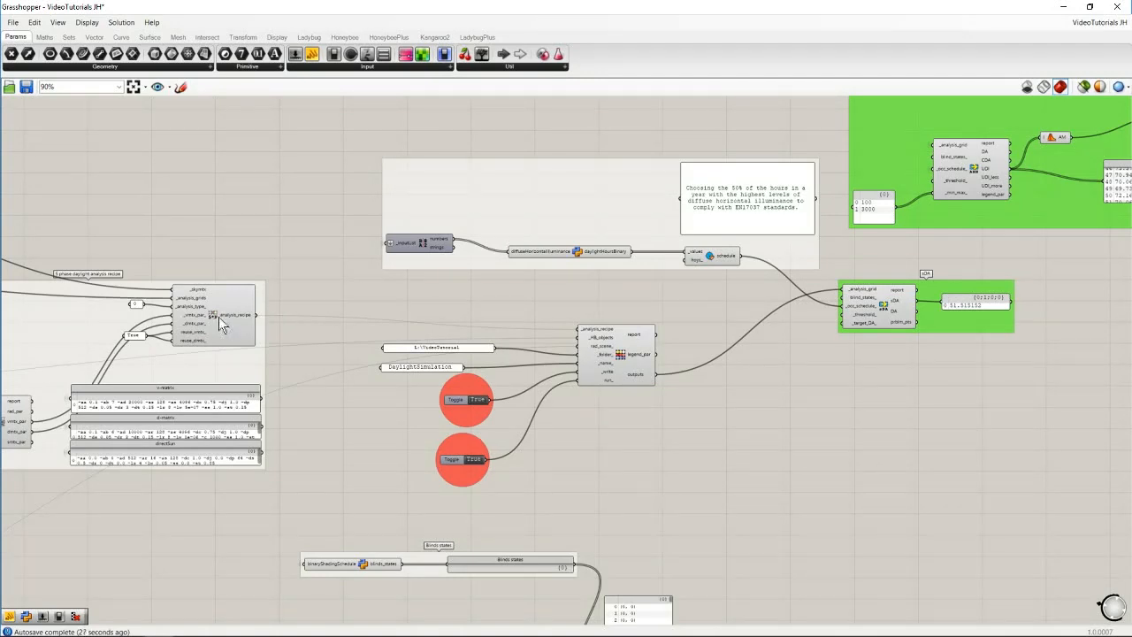
mouse_move(219, 319)
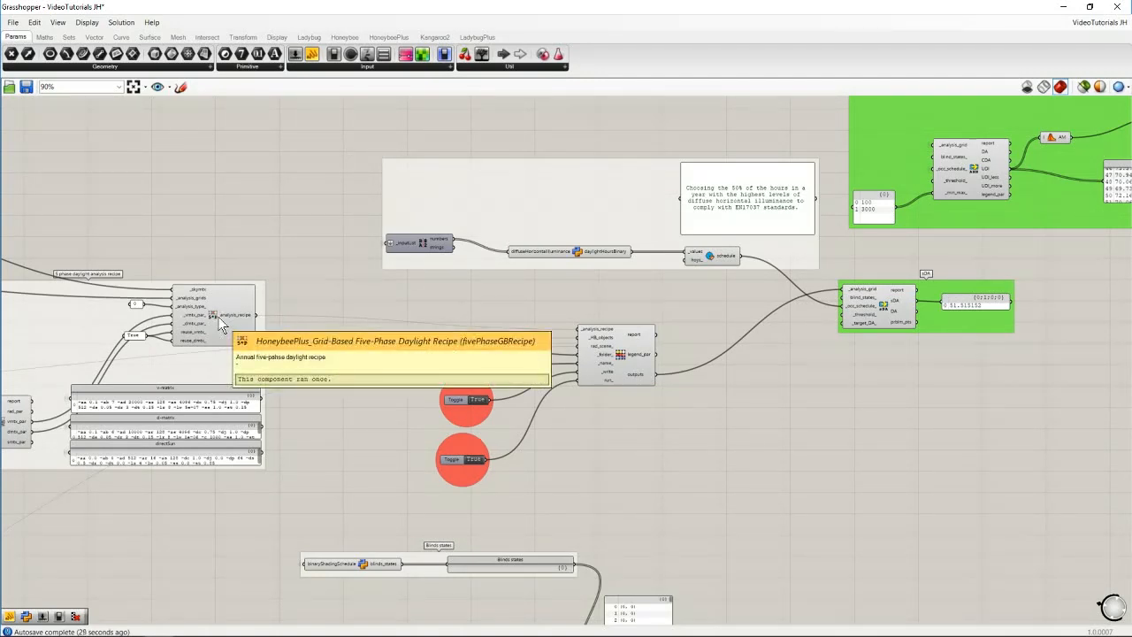
scroll(634, 368, up, 4)
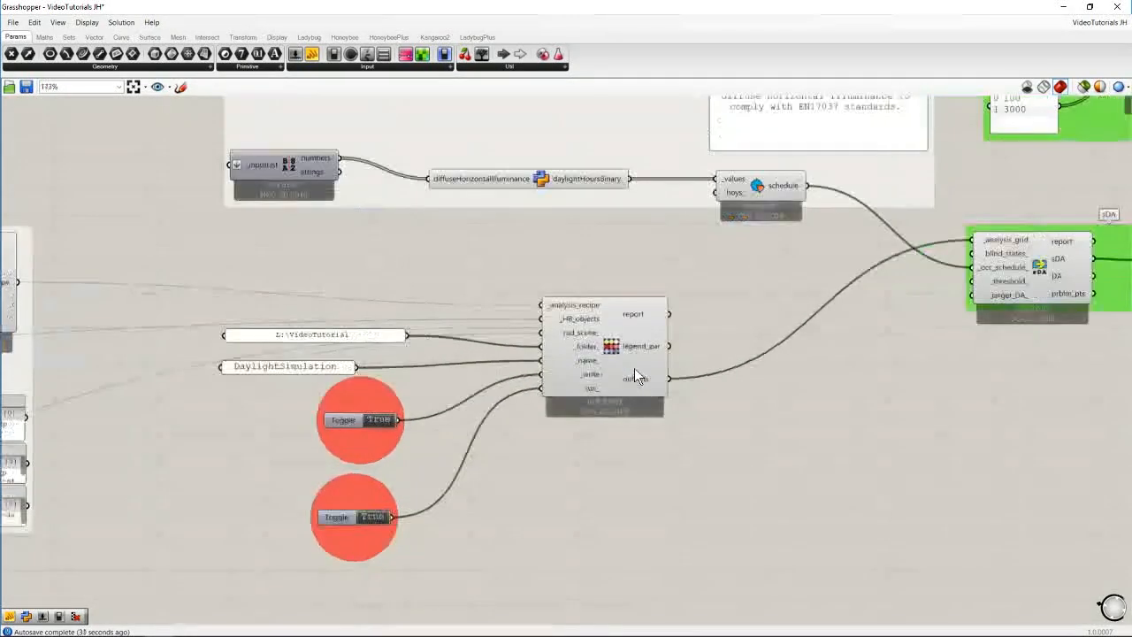
right_drag(958, 344, 519, 395)
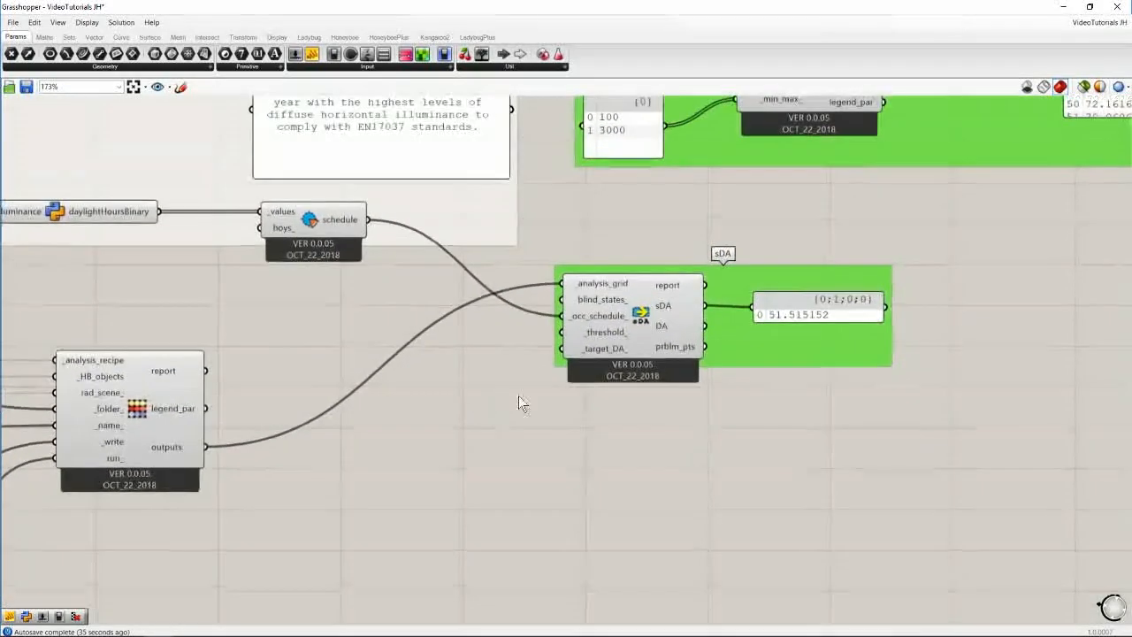
mouse_move(643, 329)
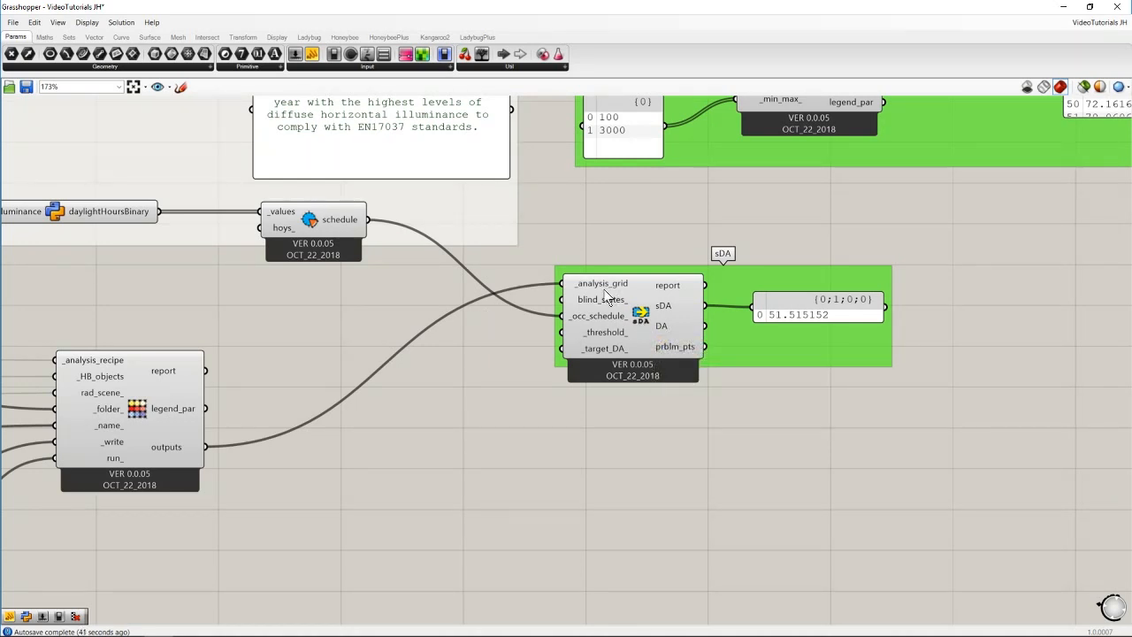
mouse_move(590, 305)
mouse_move(589, 325)
- Examine the EN17037 daylight hours group and the component that supplies diffuse illuminance numbers to its Python script
right_drag(298, 309, 695, 413)
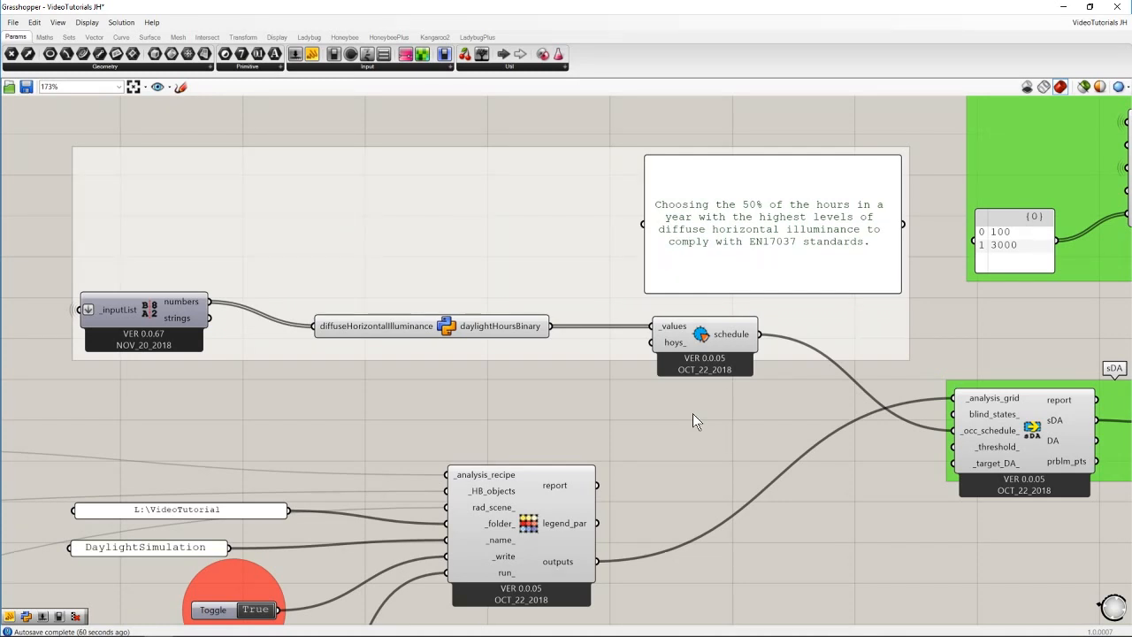
right_drag(405, 358, 497, 349)
click(240, 306)
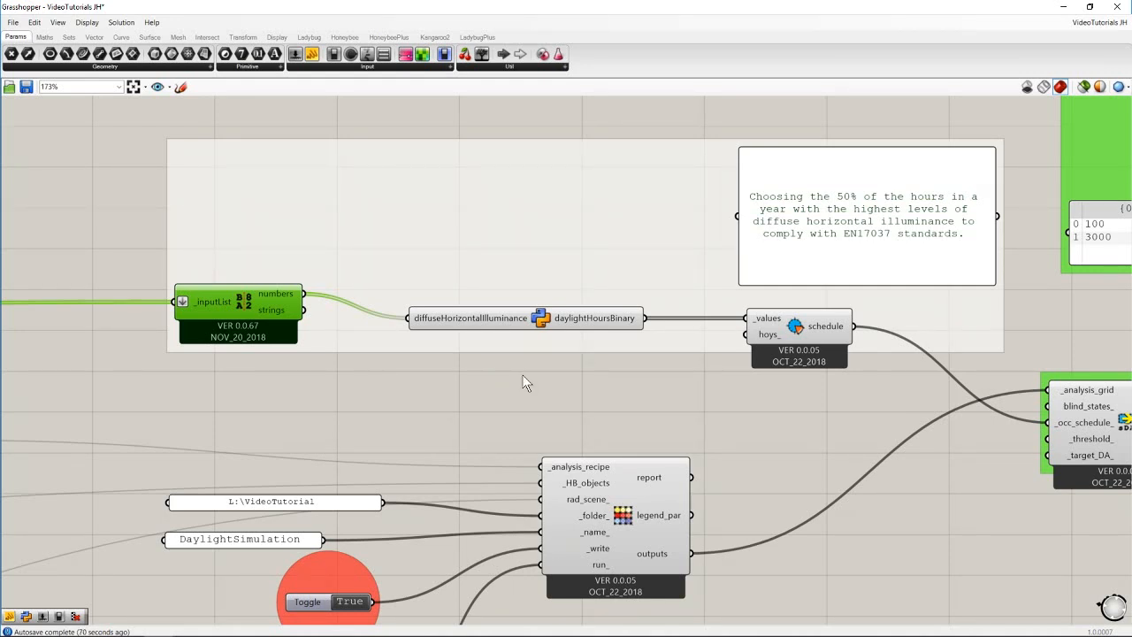
- Move the daylightHoursBinary Python script component slightly upward within the EN17037 daylight hours group
click(596, 386)
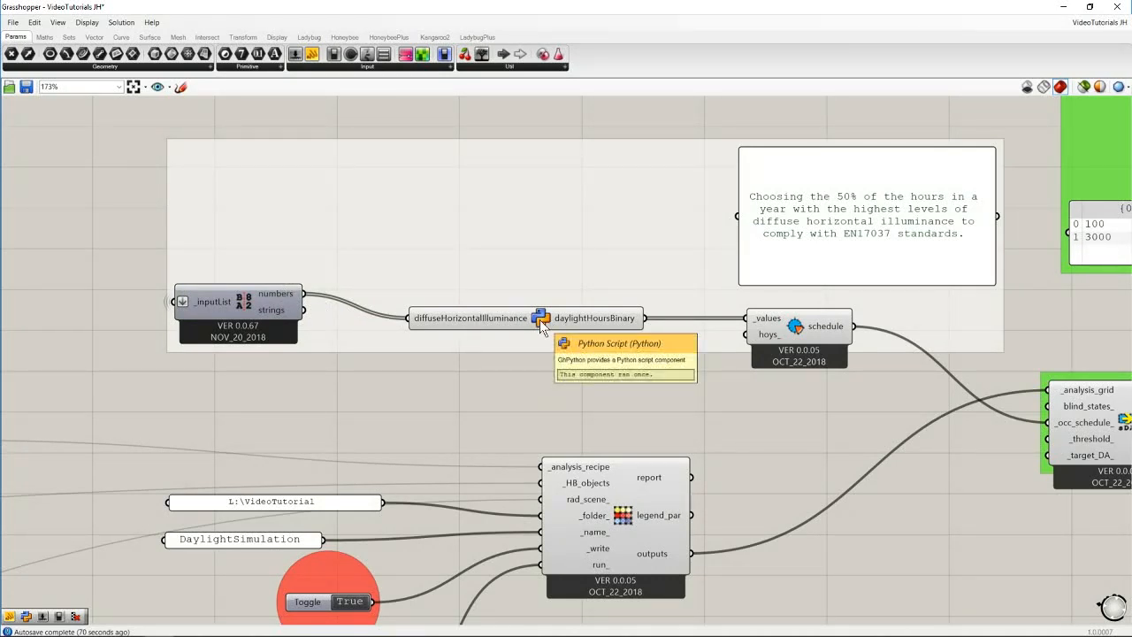
drag(540, 320, 540, 292)
click(743, 385)
- Inspect the Occupancy Schedule component, then the sDA and UDI result groups
right_drag(743, 385, 524, 342)
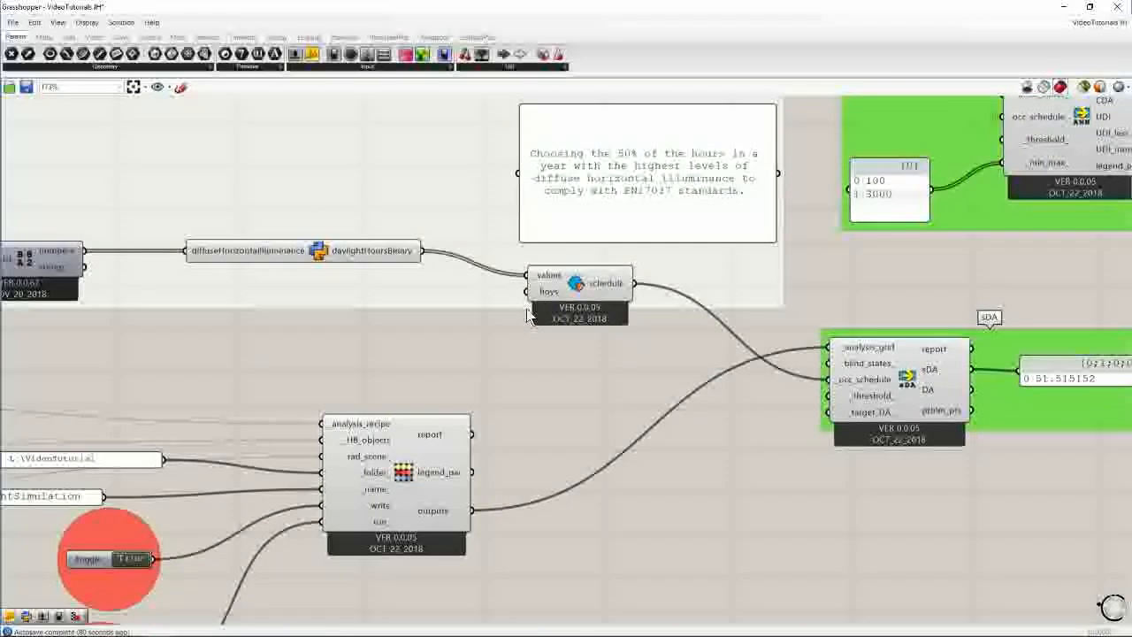
click(575, 283)
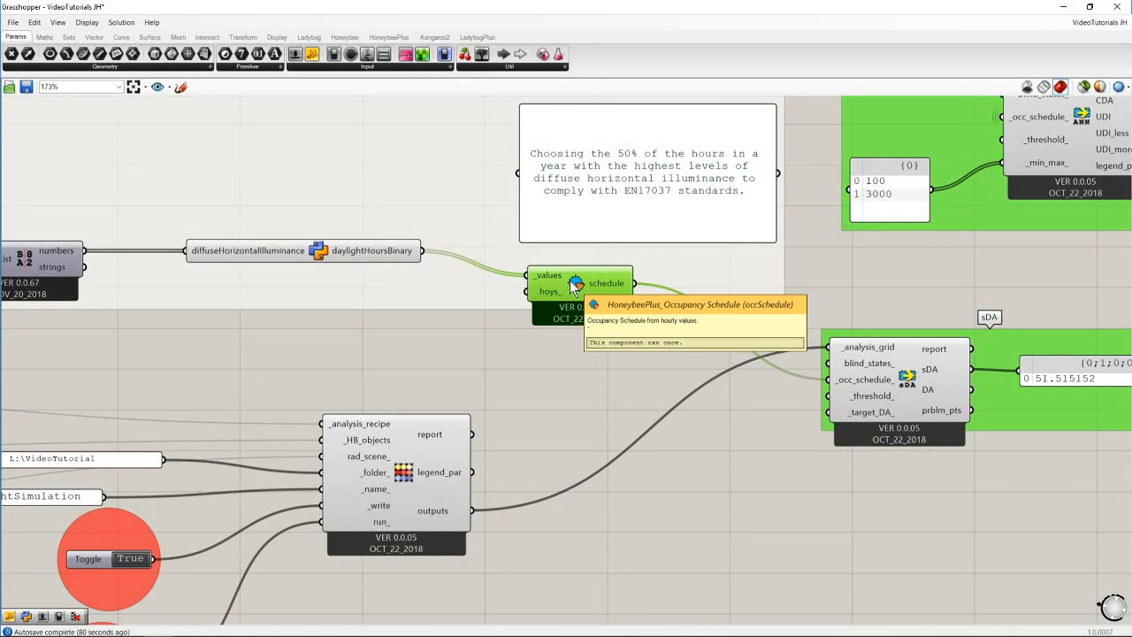
right_drag(743, 451, 465, 395)
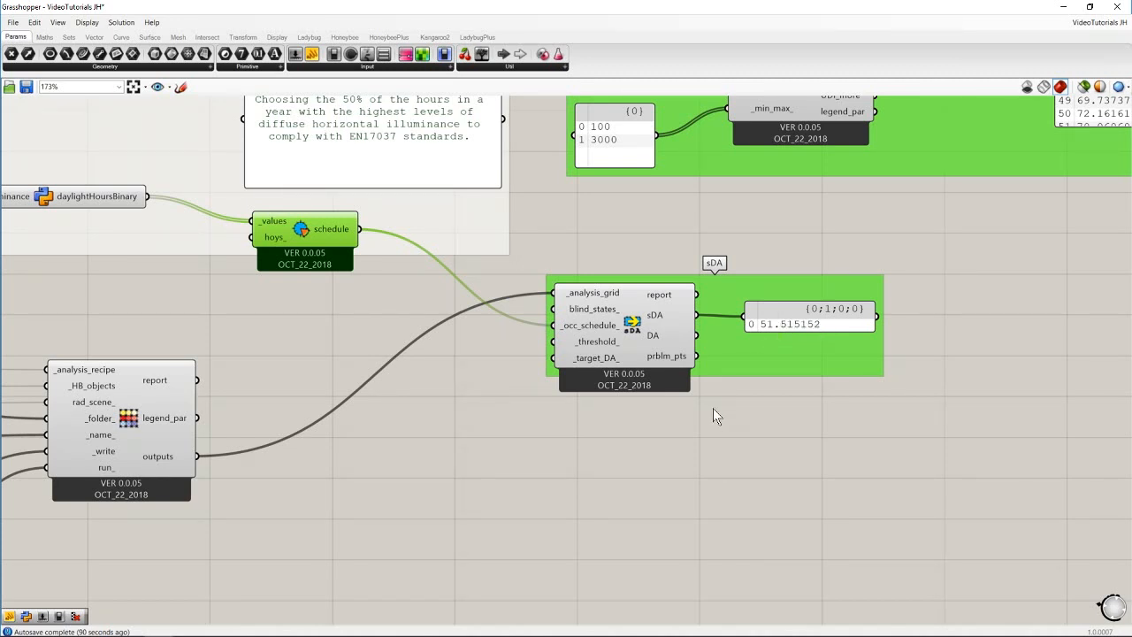
scroll(710, 413, down, 4)
right_drag(837, 360, 745, 376)
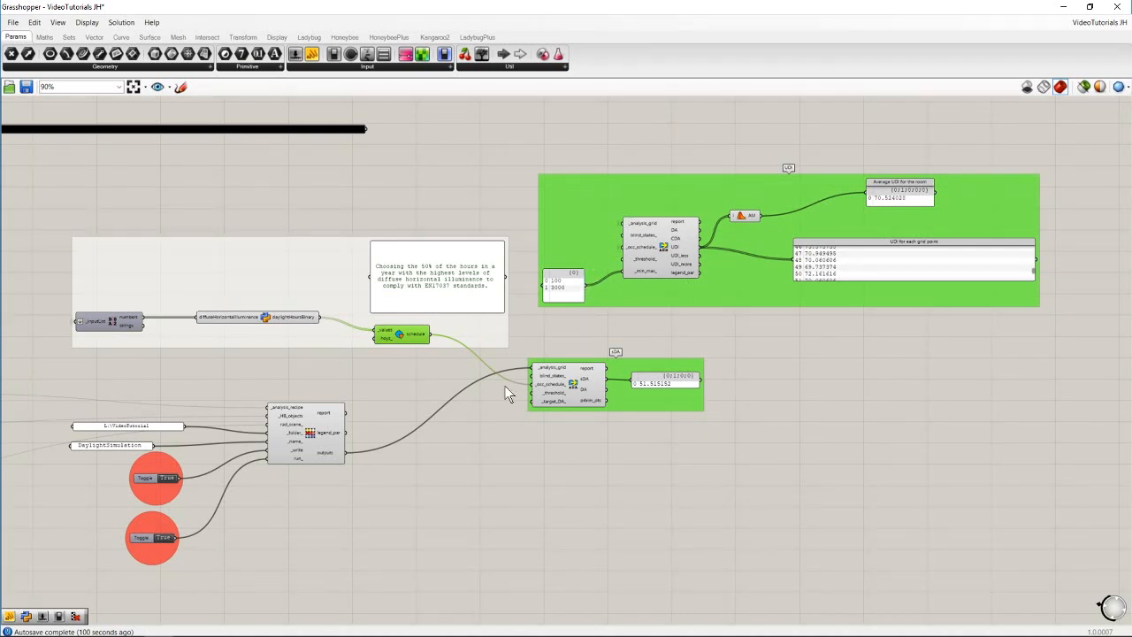
- Return to an overview of the whole definition with its shared assumptions, Radiance and EnergyPlus sections
scroll(507, 394, down, 6)
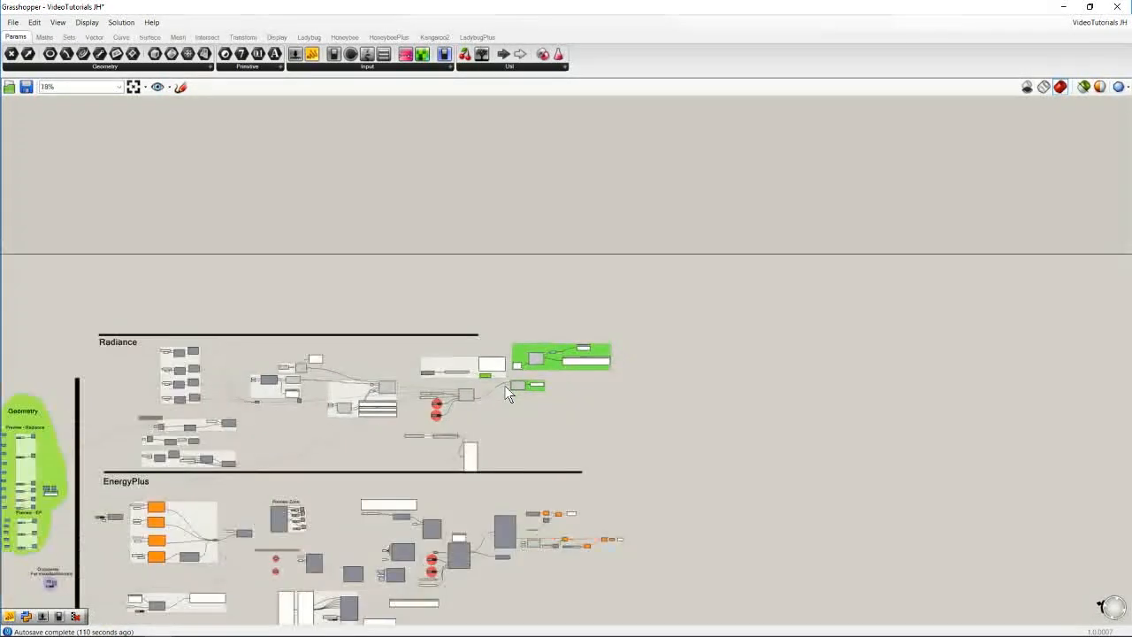
right_drag(217, 395, 585, 240)
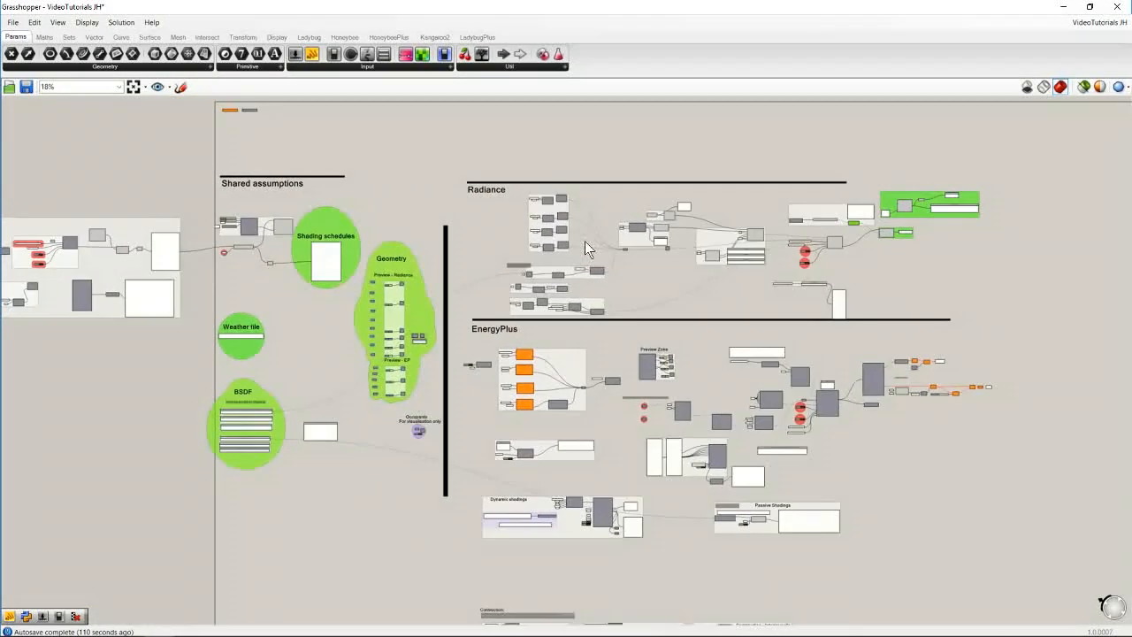
scroll(584, 243, down, 1)
right_drag(540, 329, 561, 319)
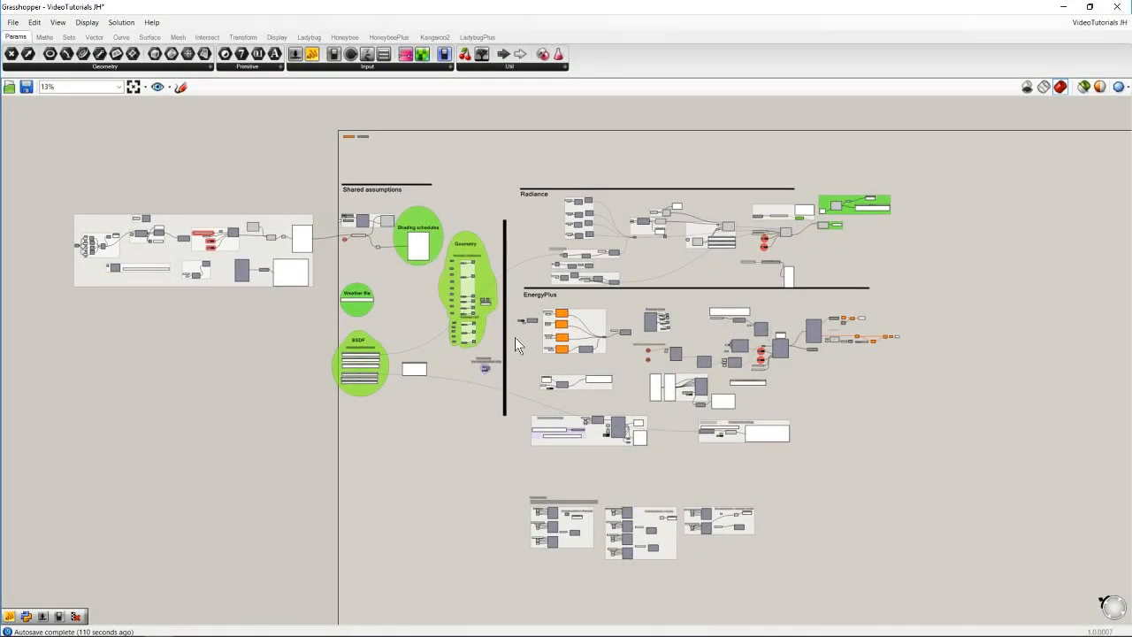